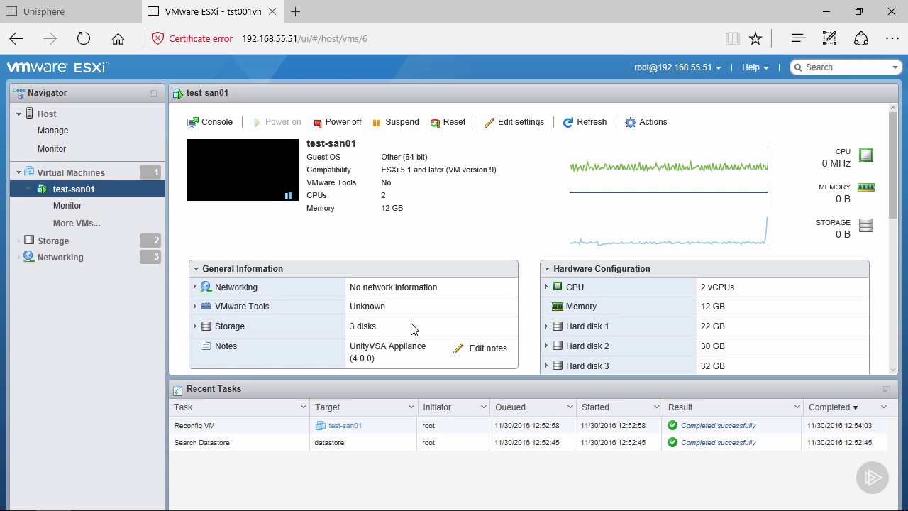
# Add a new hard disk to the test-san01 virtual machine and set its size to 66 GB.
pyautogui.click(516, 123)
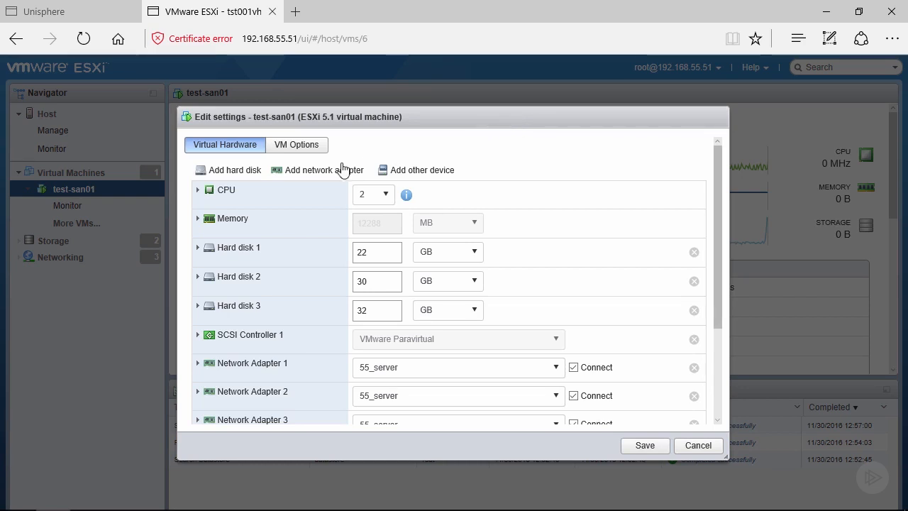
pyautogui.click(247, 175)
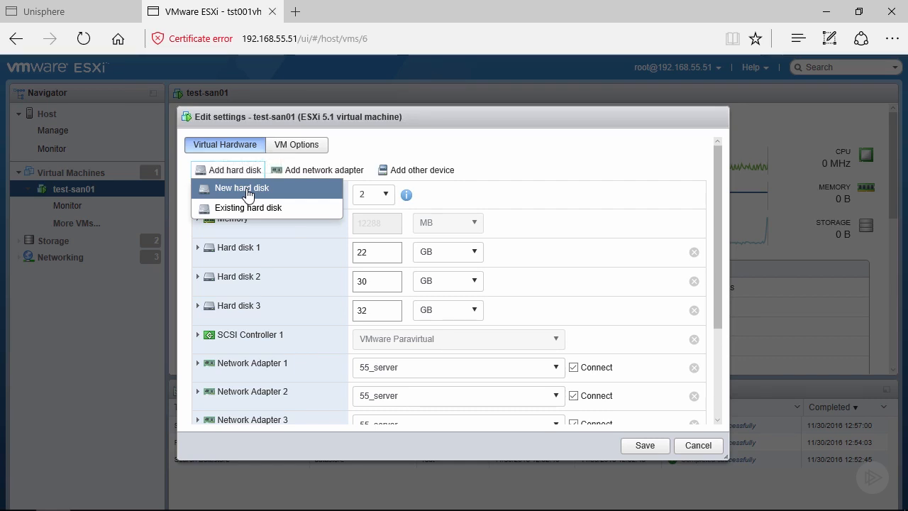
pyautogui.click(247, 193)
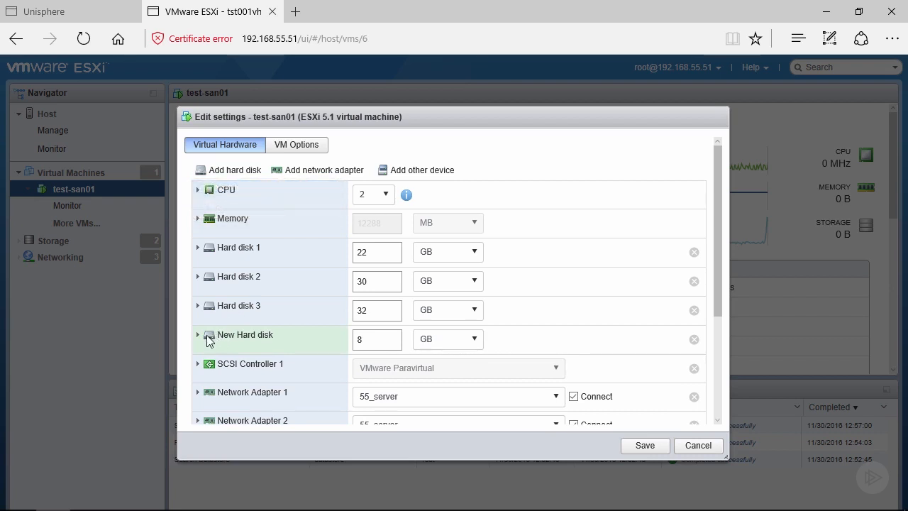
pyautogui.click(198, 337)
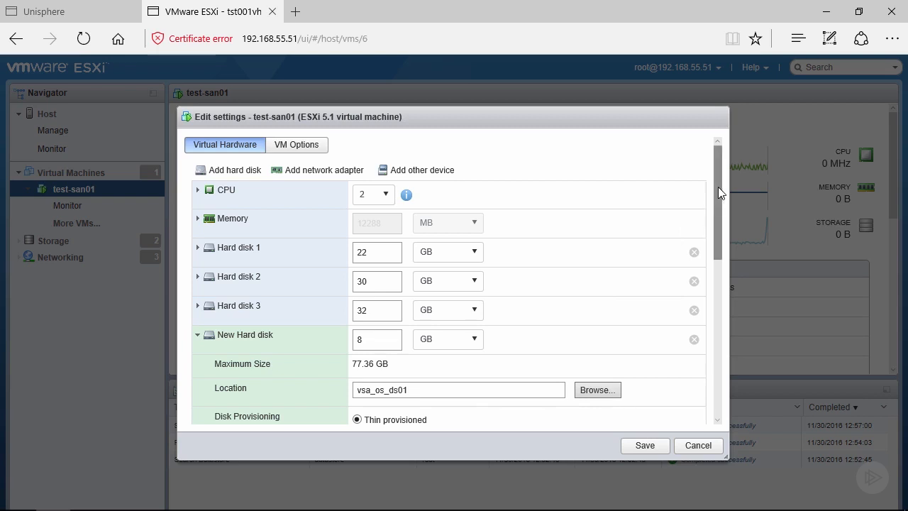
pyautogui.moveTo(718, 186); pyautogui.dragTo(714, 252)
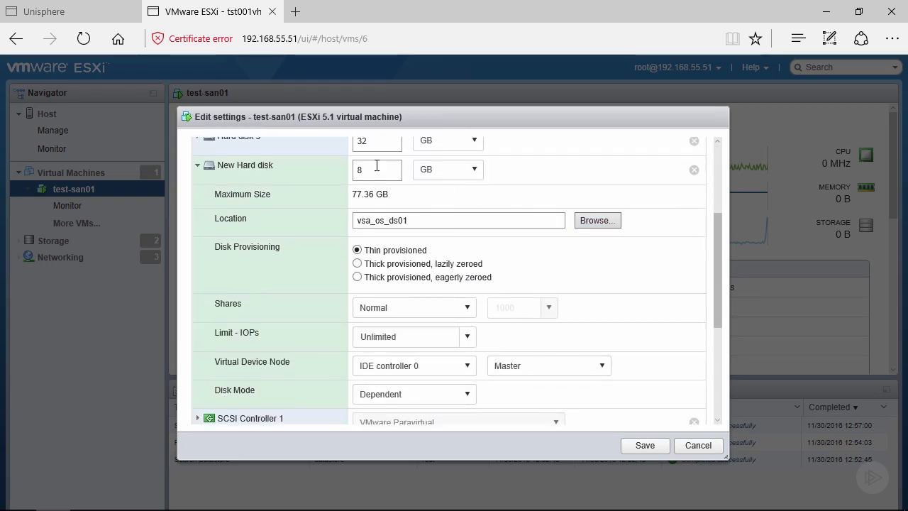
pyautogui.moveTo(372, 174); pyautogui.dragTo(354, 177)
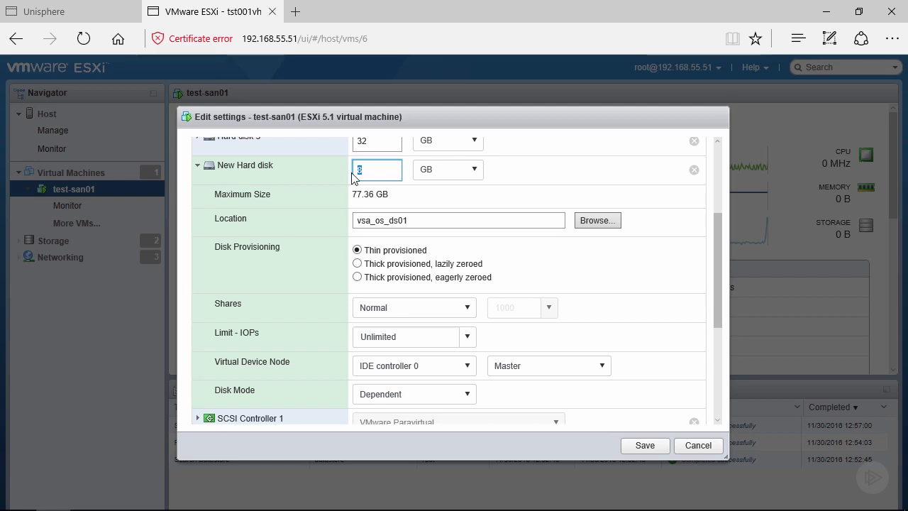
pyautogui.write('66')
# Set the new hard disk's storage location to the vsa_data_ds01 datastore.
pyautogui.click(592, 221)
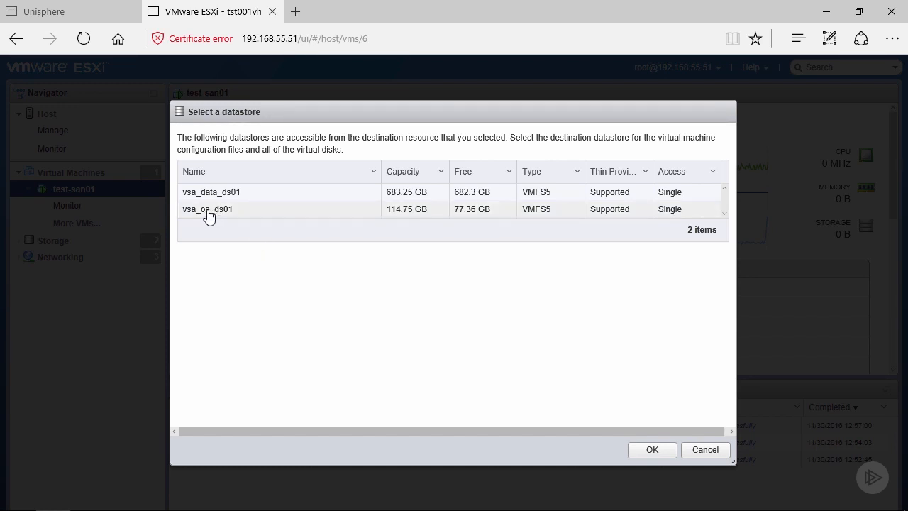
pyautogui.click(262, 197)
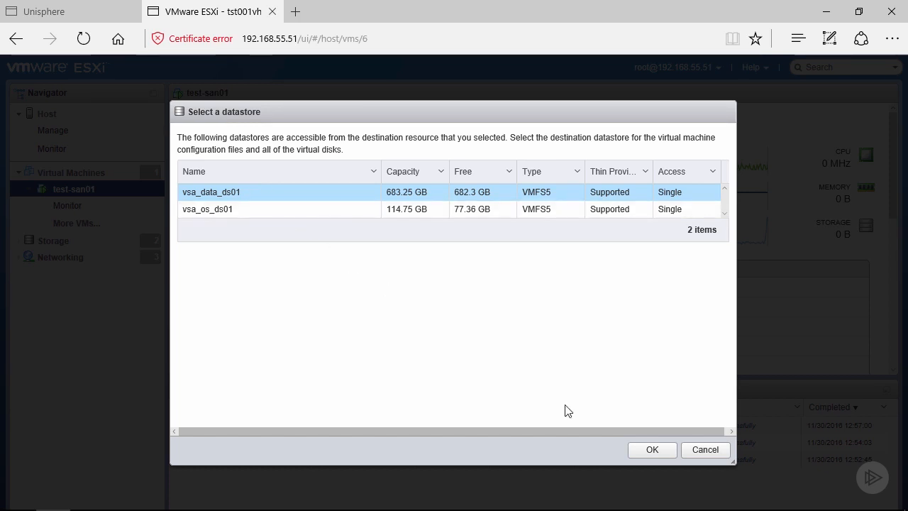
pyautogui.click(650, 450)
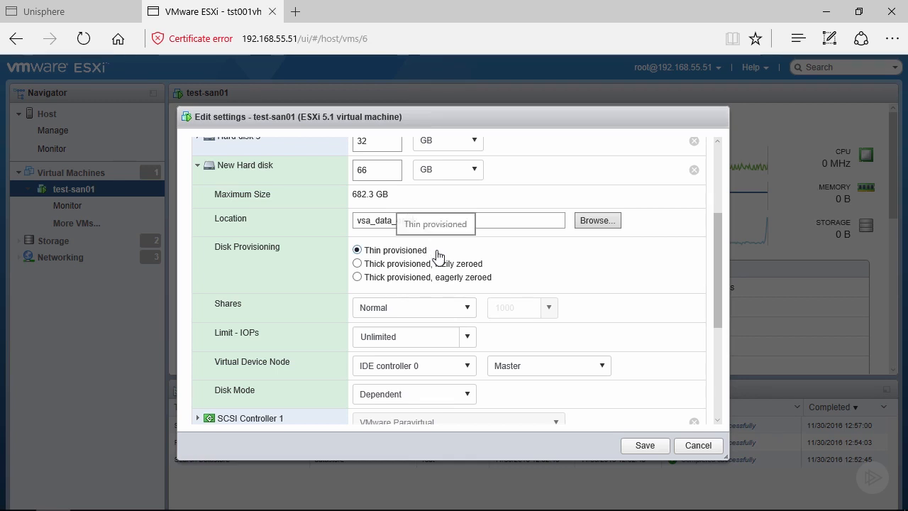
# Attach the new hard disk to SCSI controller 1 with thin provisioning and save the virtual machine settings.
pyautogui.click(358, 277)
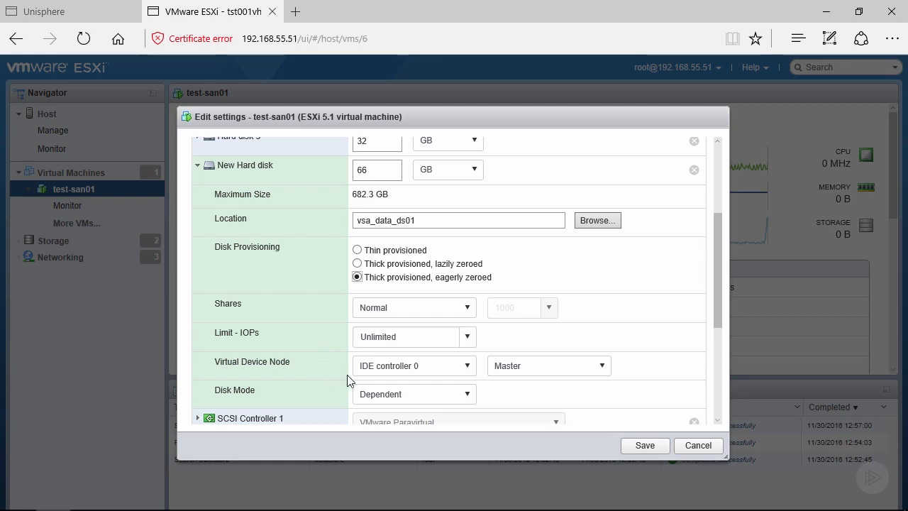
pyautogui.click(473, 366)
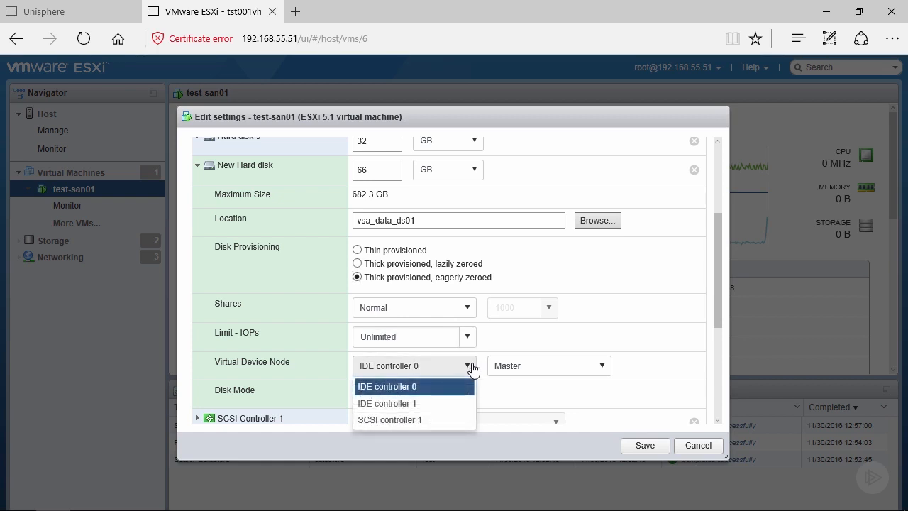
pyautogui.click(426, 419)
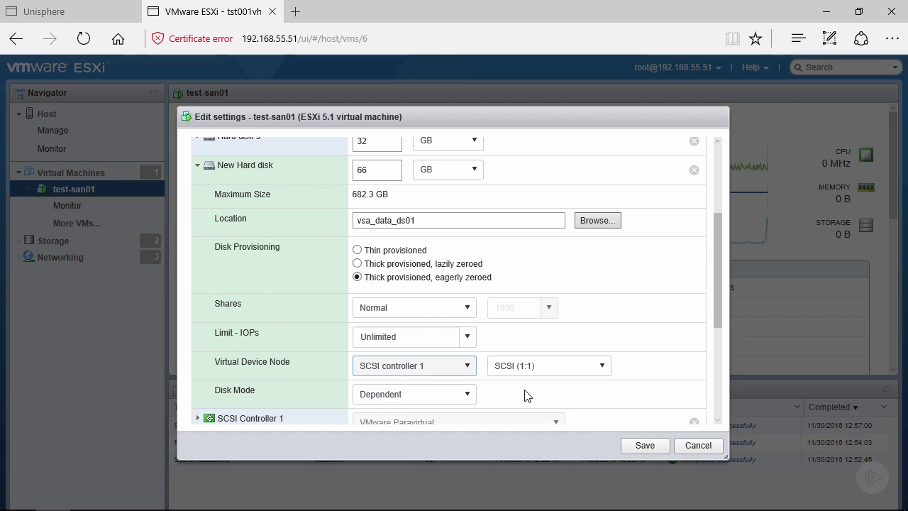
pyautogui.click(408, 252)
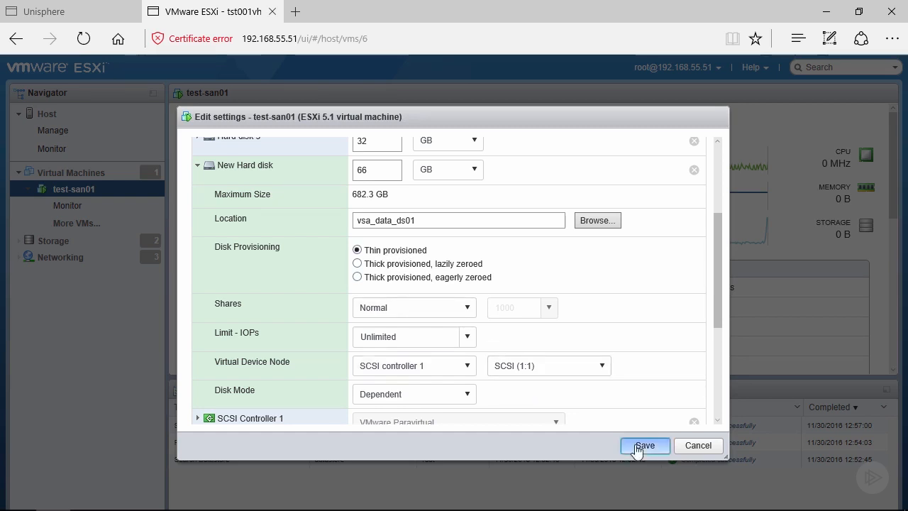
pyautogui.click(641, 445)
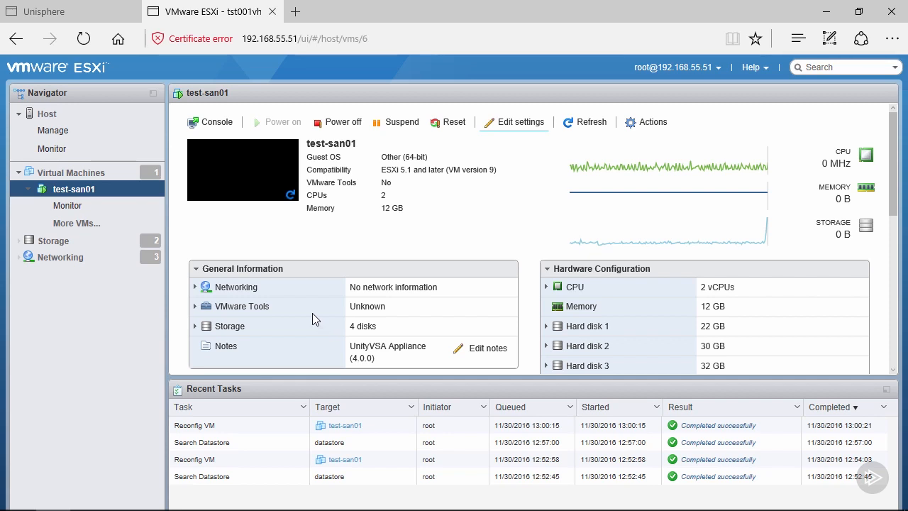
# Switch to Unisphere and check the spare disks in the storage configuration settings, then close the settings.
pyautogui.click(74, 12)
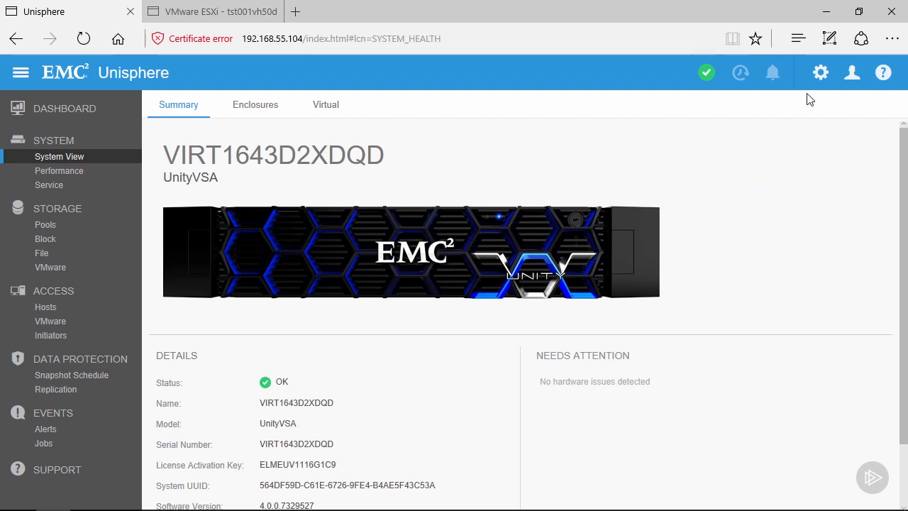
pyautogui.click(821, 73)
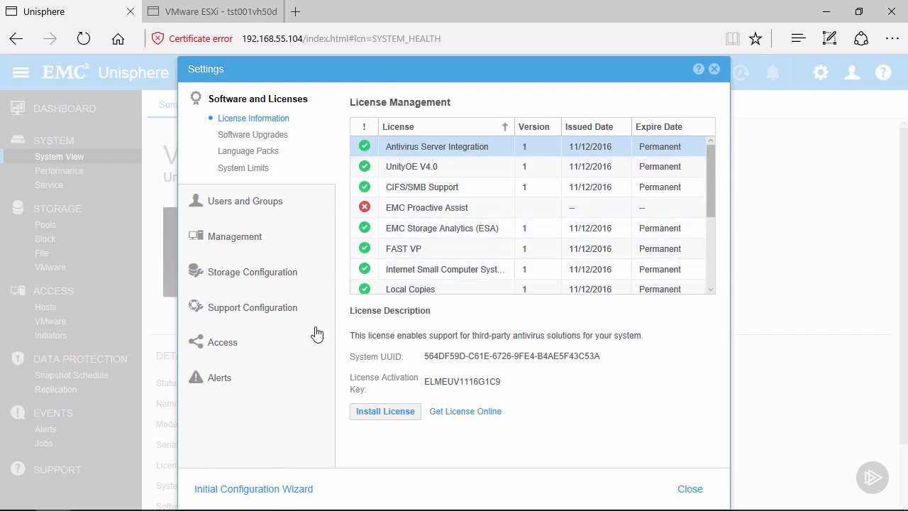
pyautogui.click(245, 273)
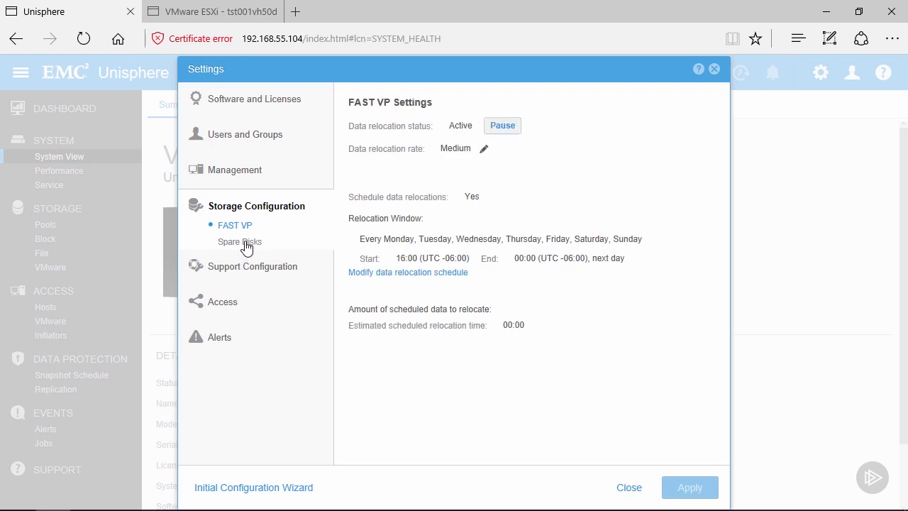
pyautogui.click(246, 244)
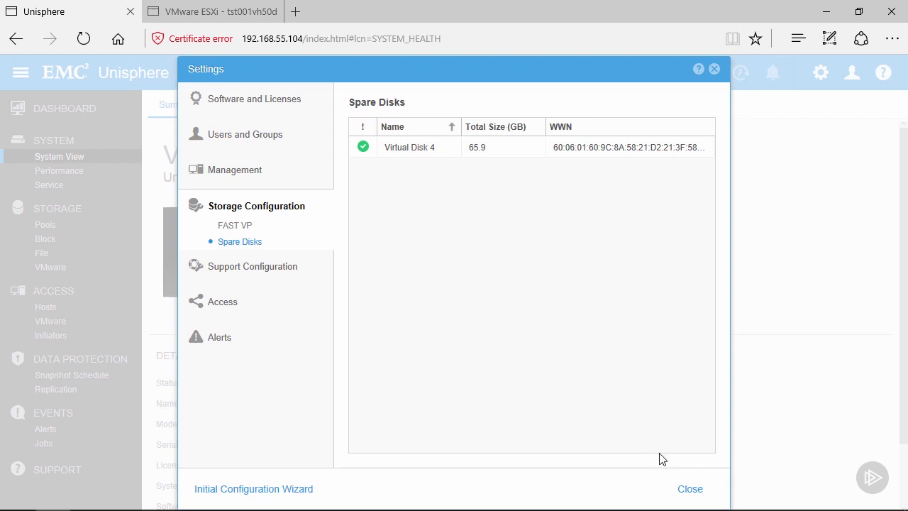
pyautogui.click(690, 490)
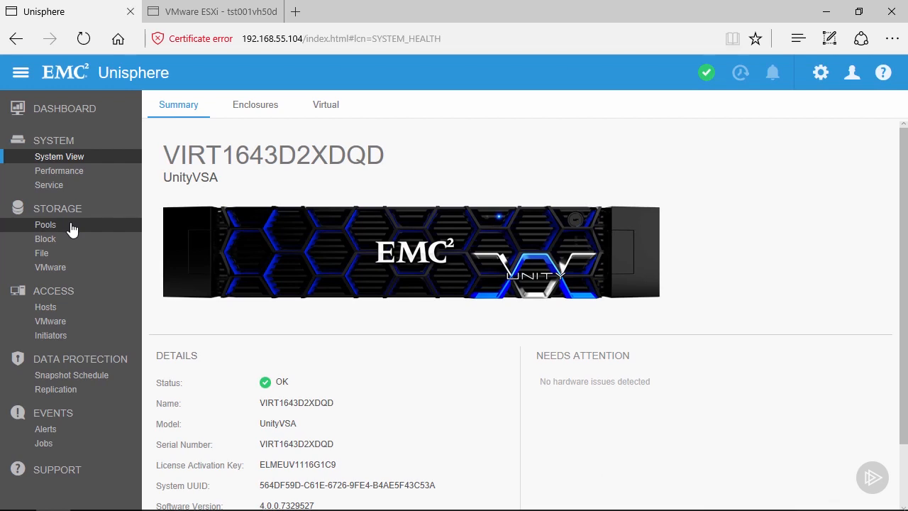
# Start creating a new storage pool and name it Storage Pool 1, leaving its description empty.
pyautogui.click(45, 224)
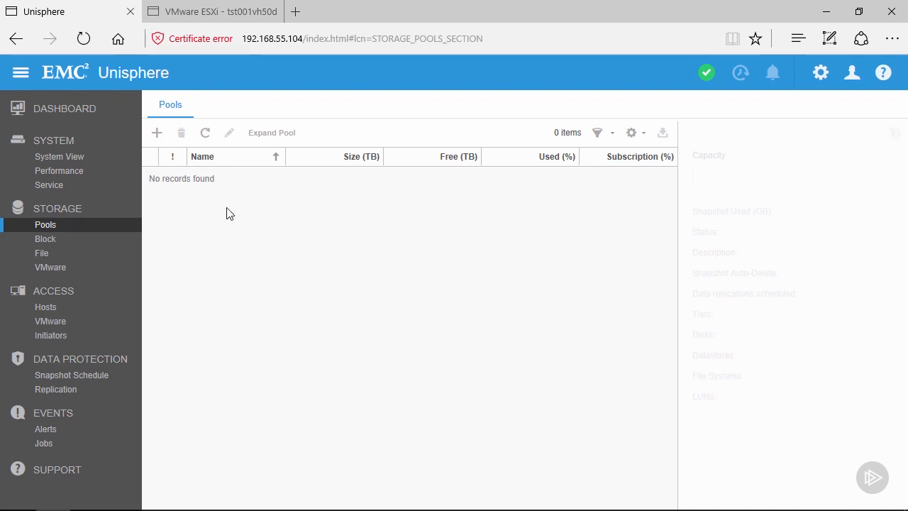
pyautogui.click(158, 136)
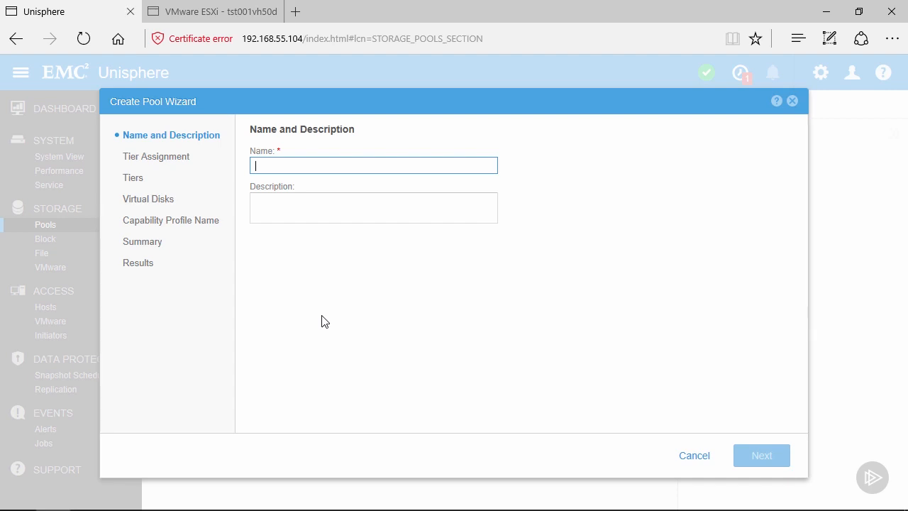
pyautogui.write('Storage Pool 1')
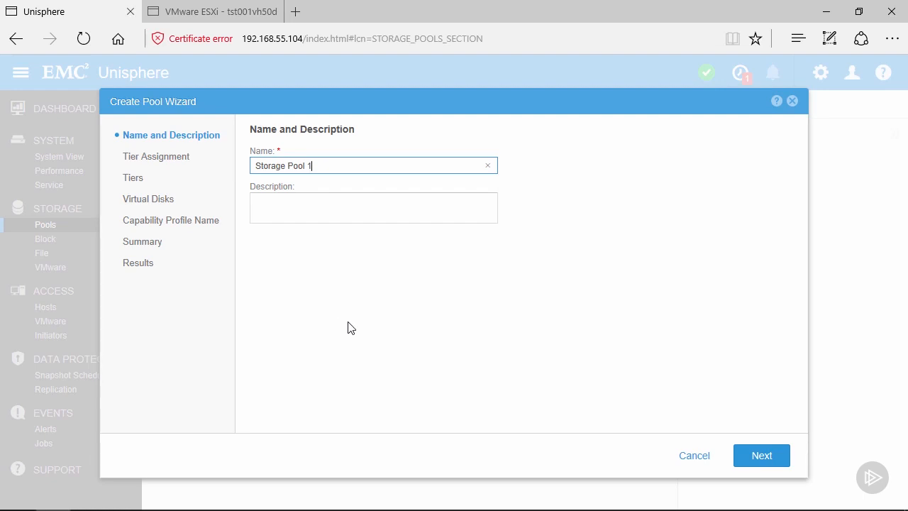
pyautogui.click(750, 457)
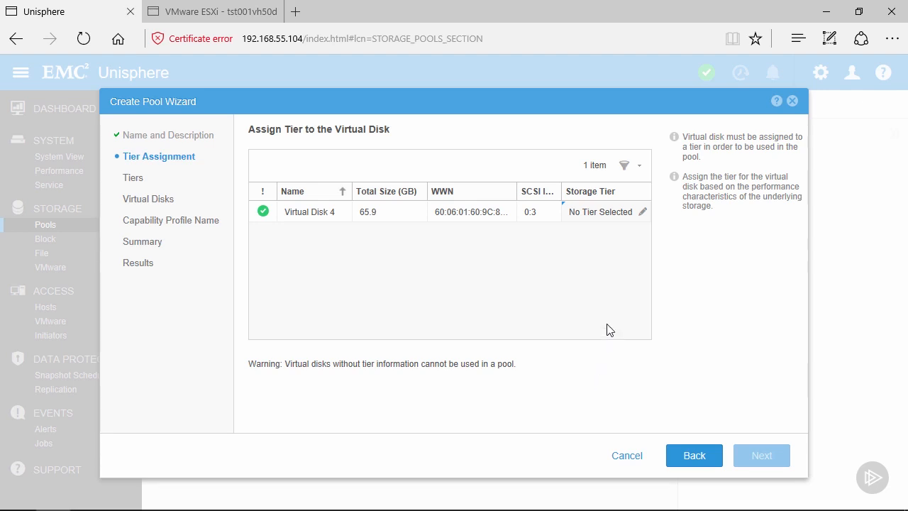
# Assign Virtual Disk 4 to the Capacity Tier for the new pool.
pyautogui.click(643, 217)
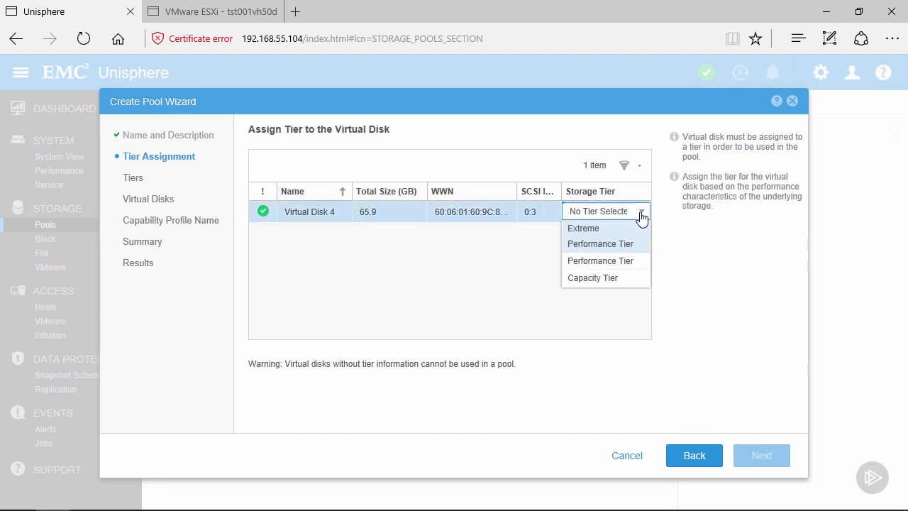
pyautogui.click(633, 279)
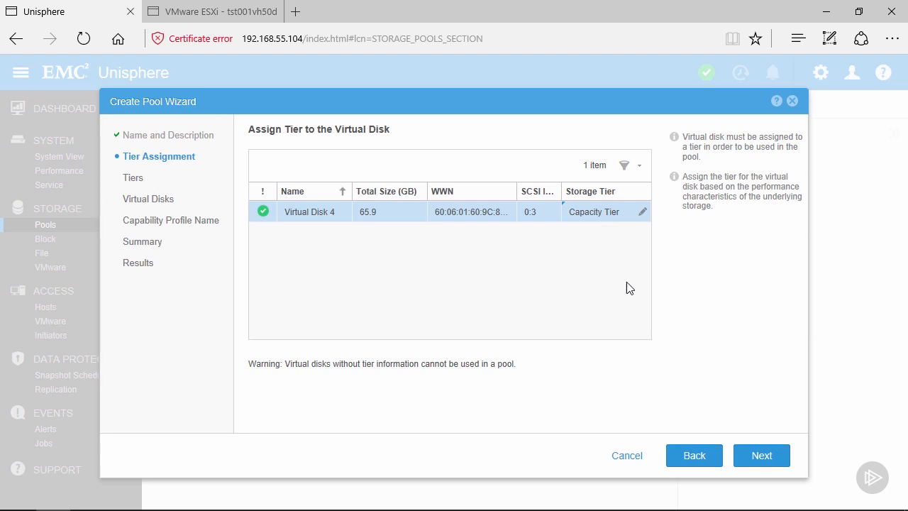
pyautogui.click(774, 458)
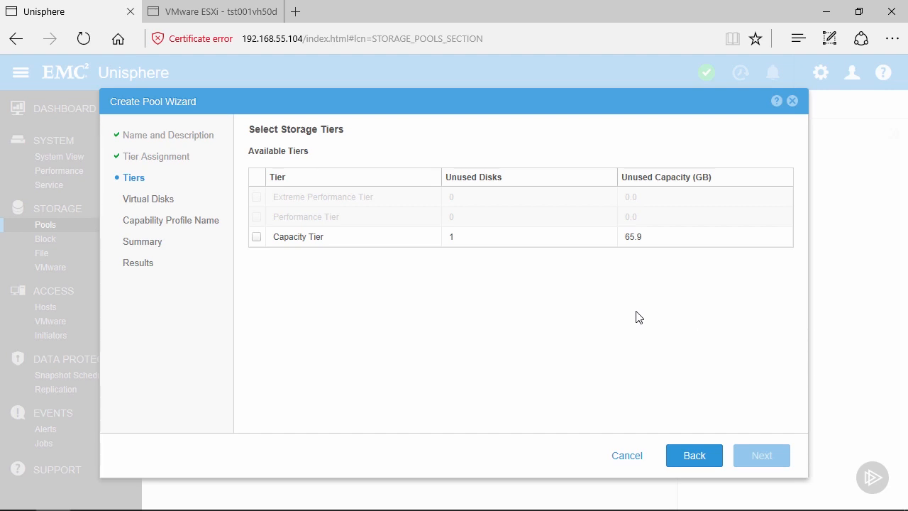
# Include the Capacity Tier and its Virtual Disk 4 in the storage pool.
pyautogui.click(257, 238)
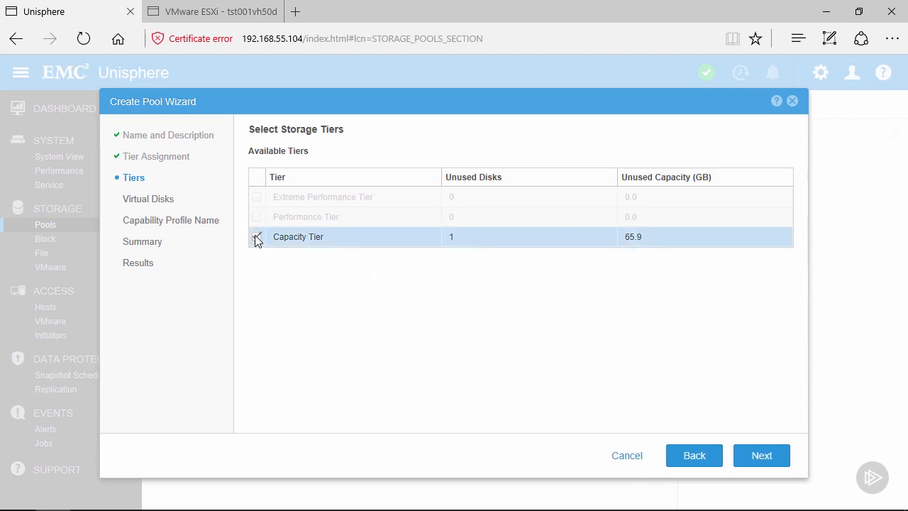
pyautogui.click(754, 460)
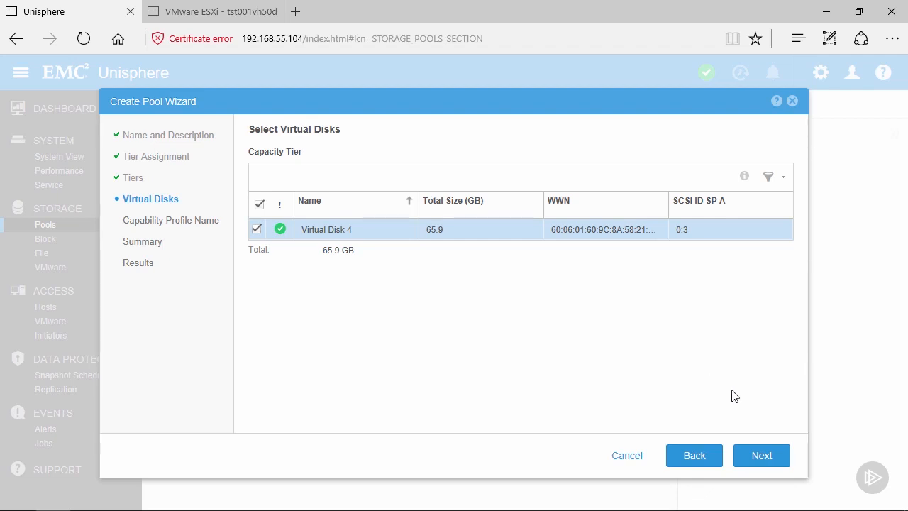
pyautogui.click(754, 447)
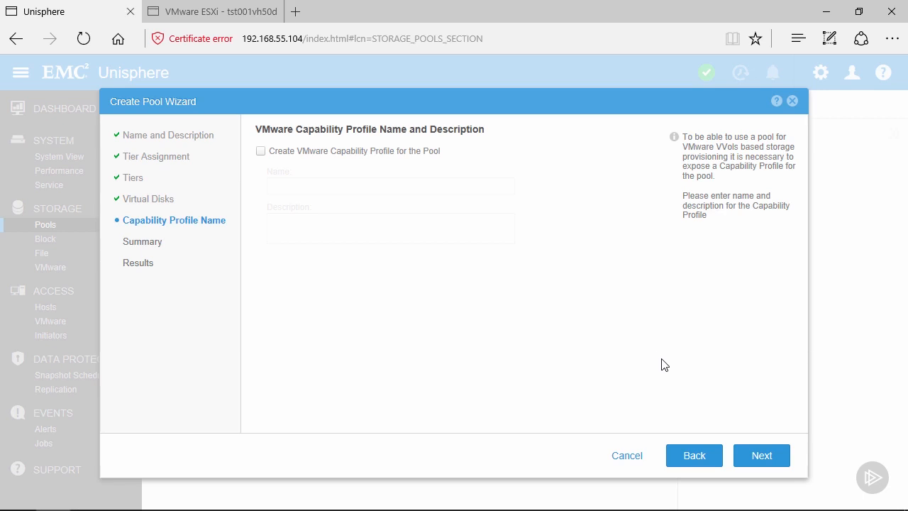
# Skip the VMware capability profile, create the storage pool and close the wizard.
pyautogui.click(756, 455)
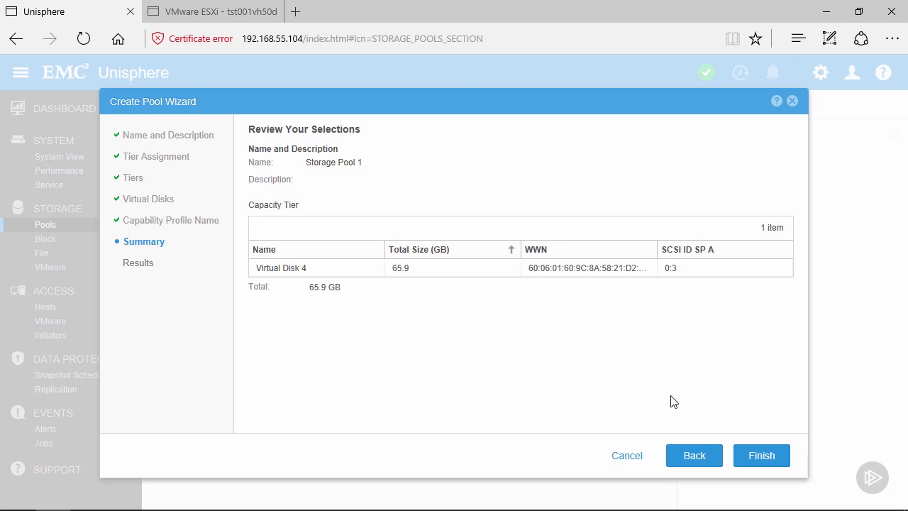
pyautogui.click(756, 453)
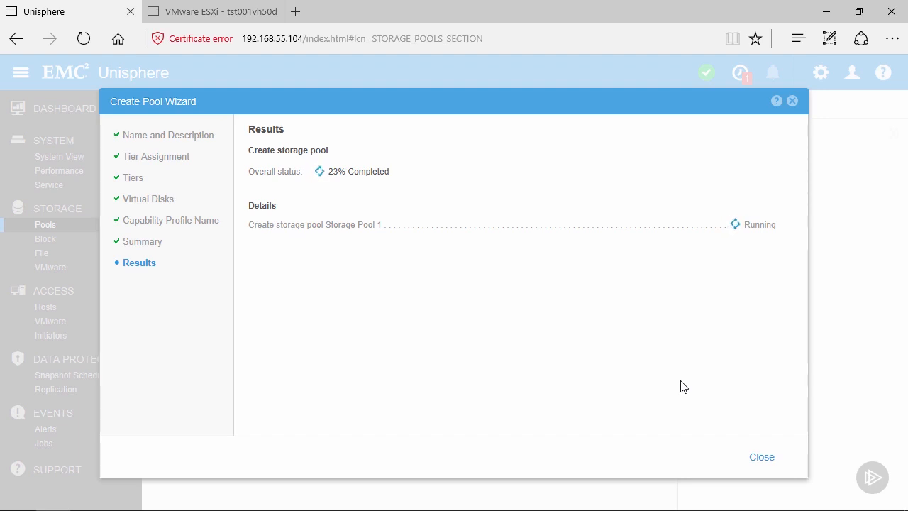
pyautogui.click(765, 459)
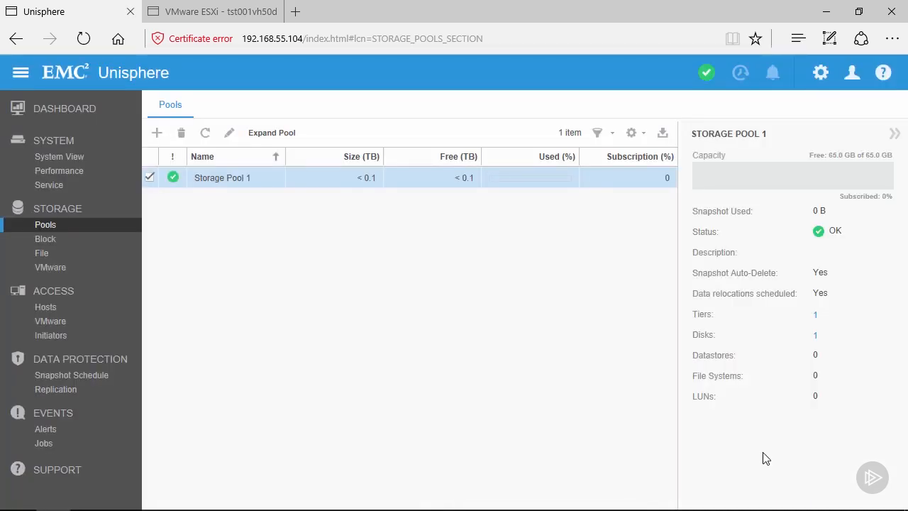